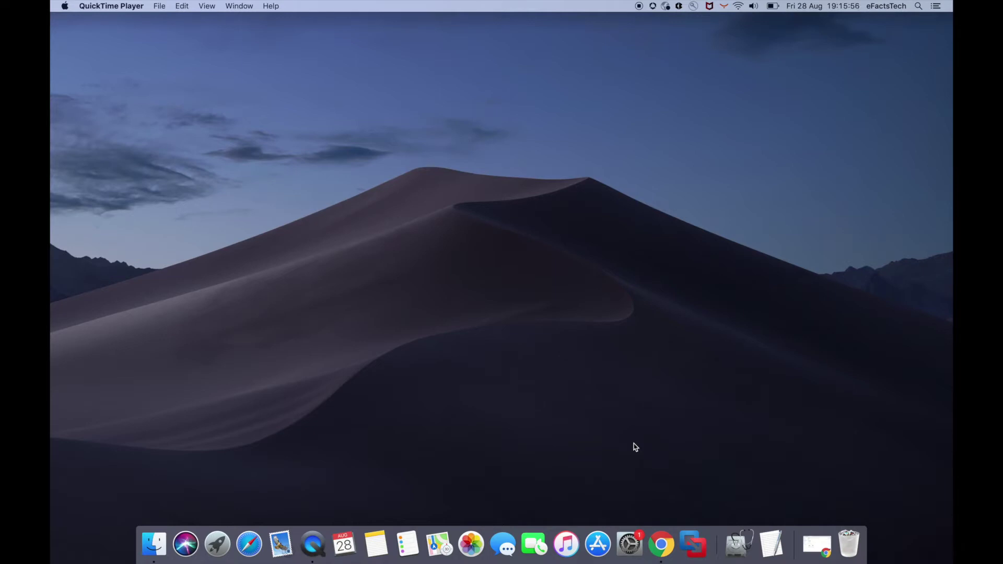
Launch VMware Fusion and pick Win10_2004_English_x64.iso from Downloads as the installer disc image
{"action": "left_click", "coordinate": [698, 551]}
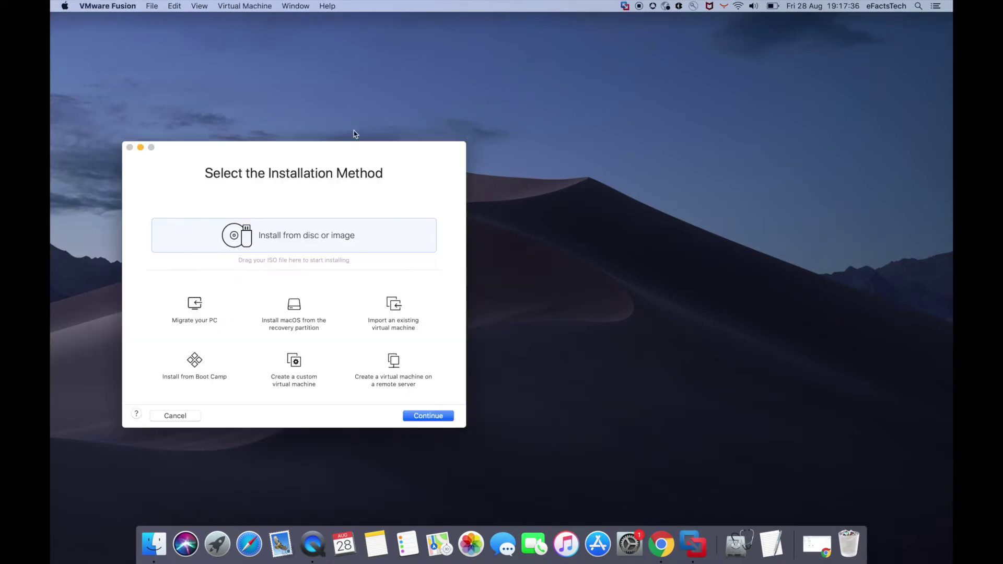
{"action": "left_click_drag", "start_coordinate": [377, 152], "coordinate": [599, 108]}
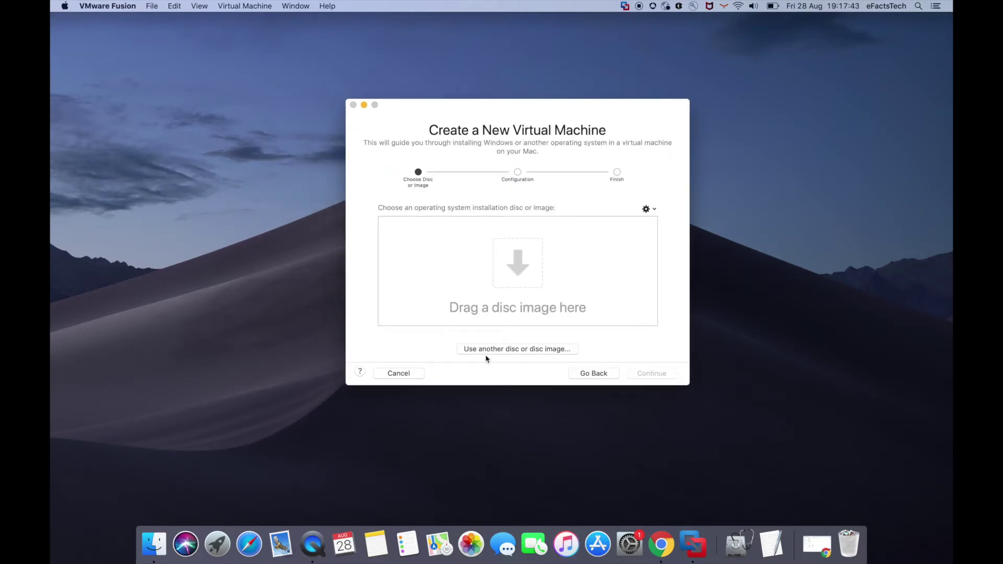
{"action": "left_click", "coordinate": [521, 353]}
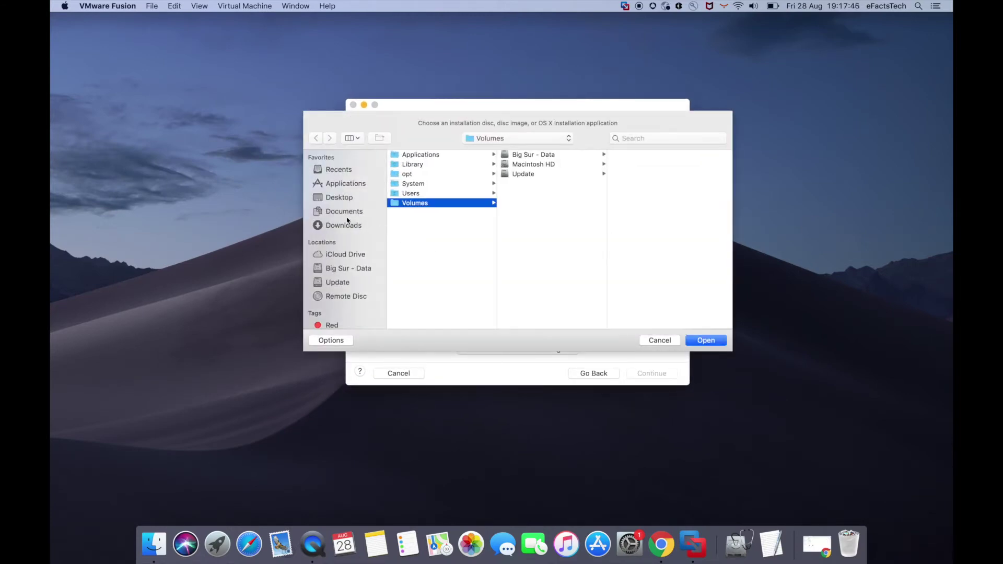
{"action": "left_click", "coordinate": [345, 225]}
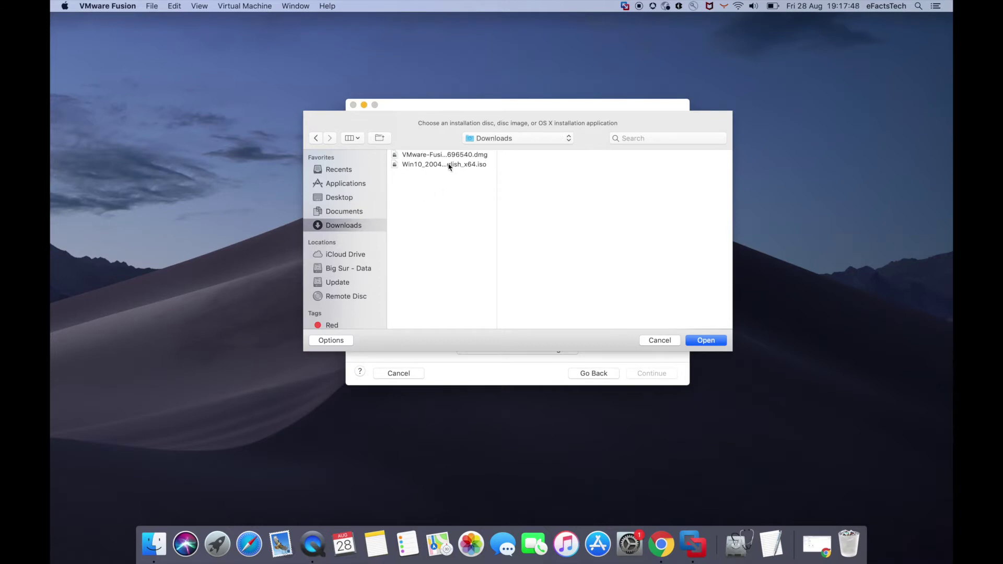
{"action": "left_click", "coordinate": [449, 165]}
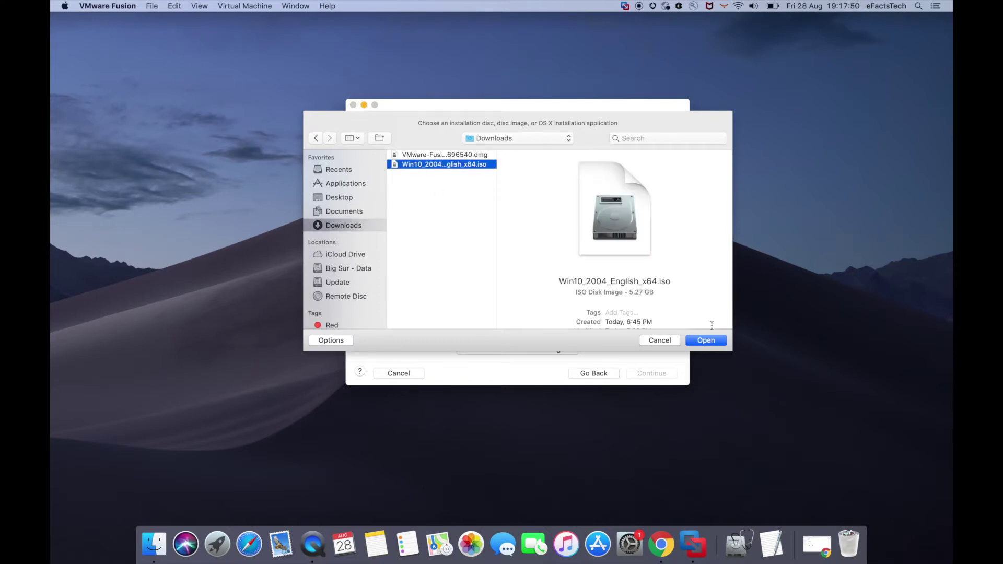
{"action": "left_click", "coordinate": [705, 340]}
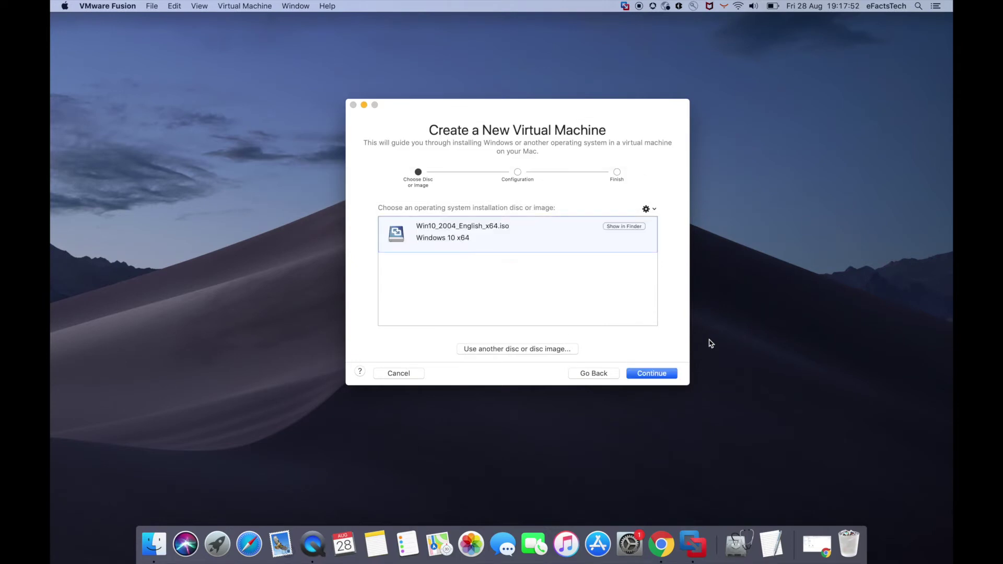
{"action": "left_click", "coordinate": [663, 377]}
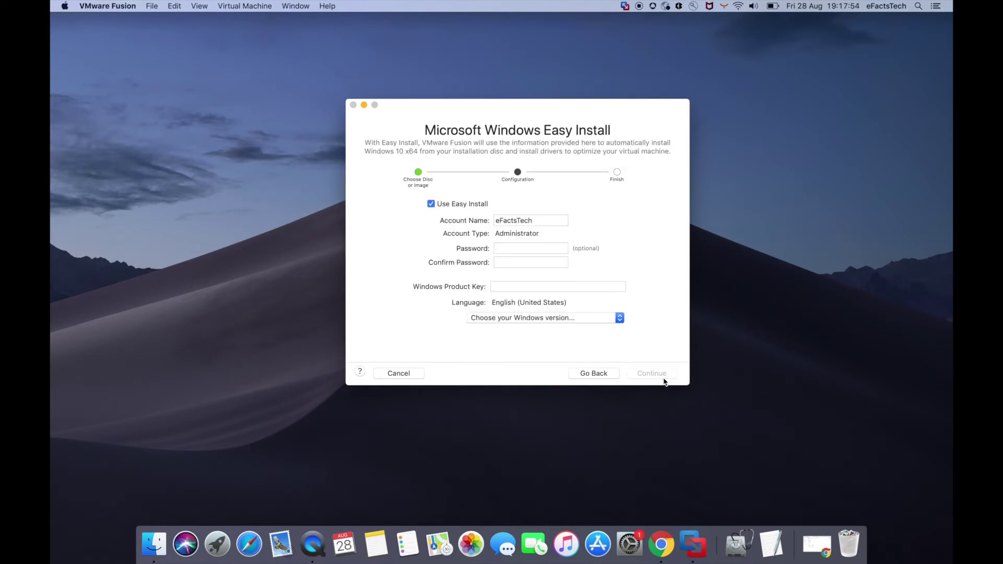
Select the Windows 10 Home edition in Easy Install and continue without a product key
{"action": "left_click", "coordinate": [544, 216]}
{"action": "left_click", "coordinate": [509, 285]}
{"action": "left_click", "coordinate": [560, 318]}
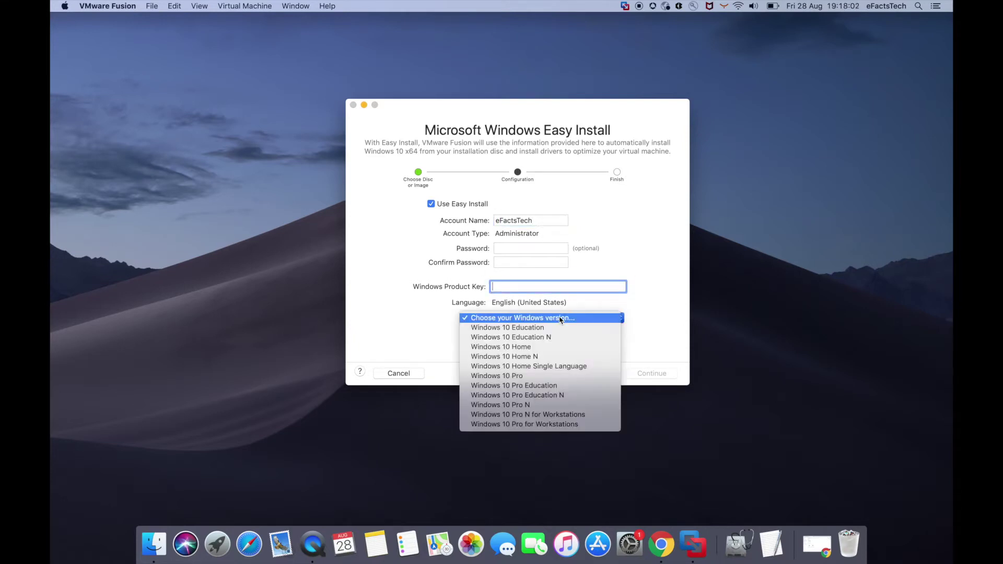
{"action": "left_click", "coordinate": [563, 347]}
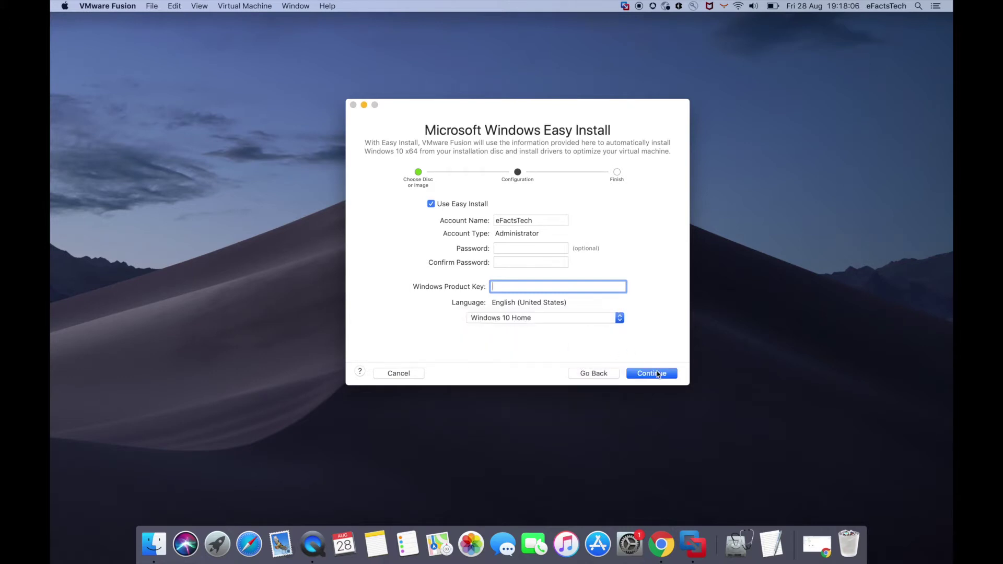
{"action": "left_click", "coordinate": [656, 373]}
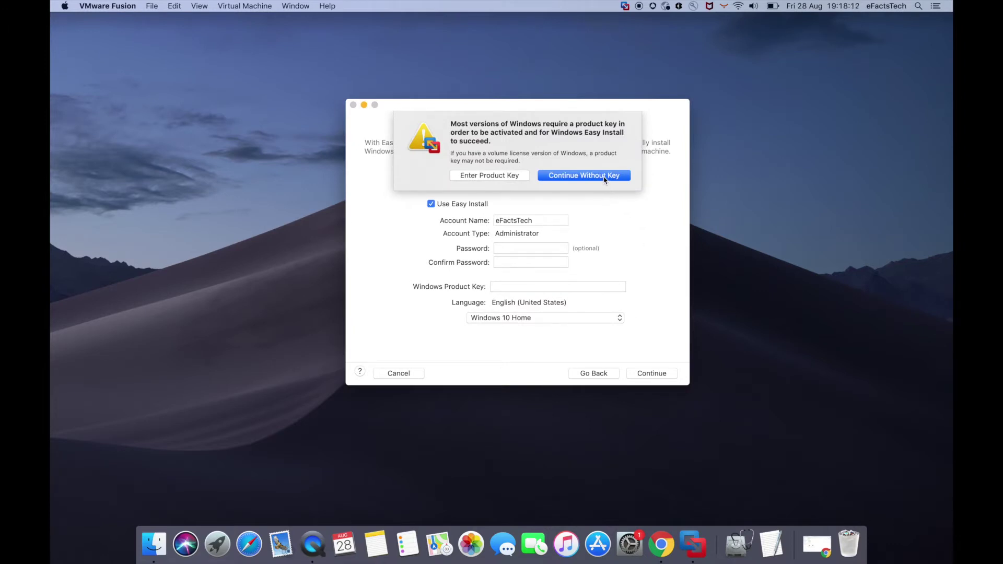
{"action": "left_click", "coordinate": [604, 178]}
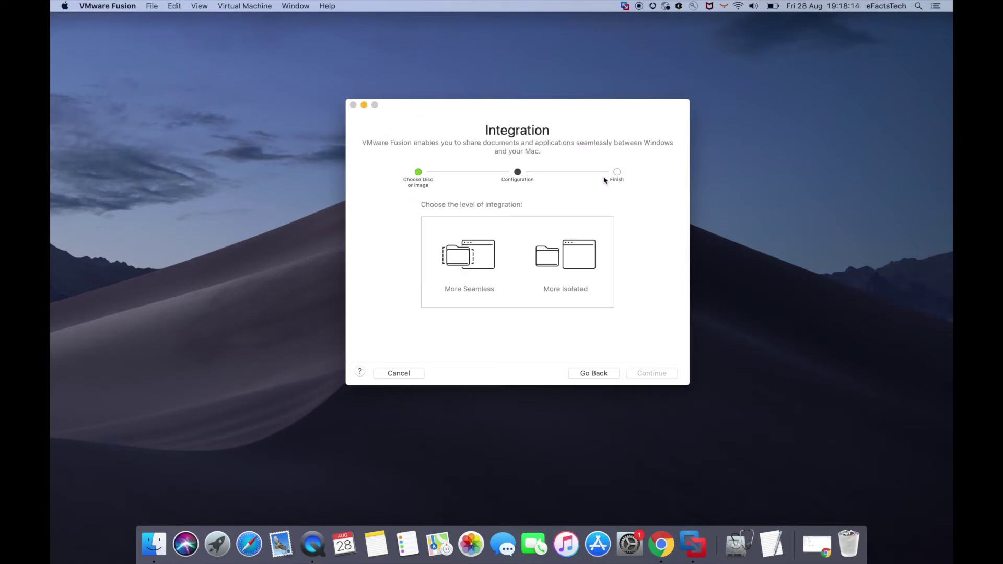
Choose More Isolated integration, customize settings, and save the VM as 'Windows 10 x64'
{"action": "left_click", "coordinate": [477, 249]}
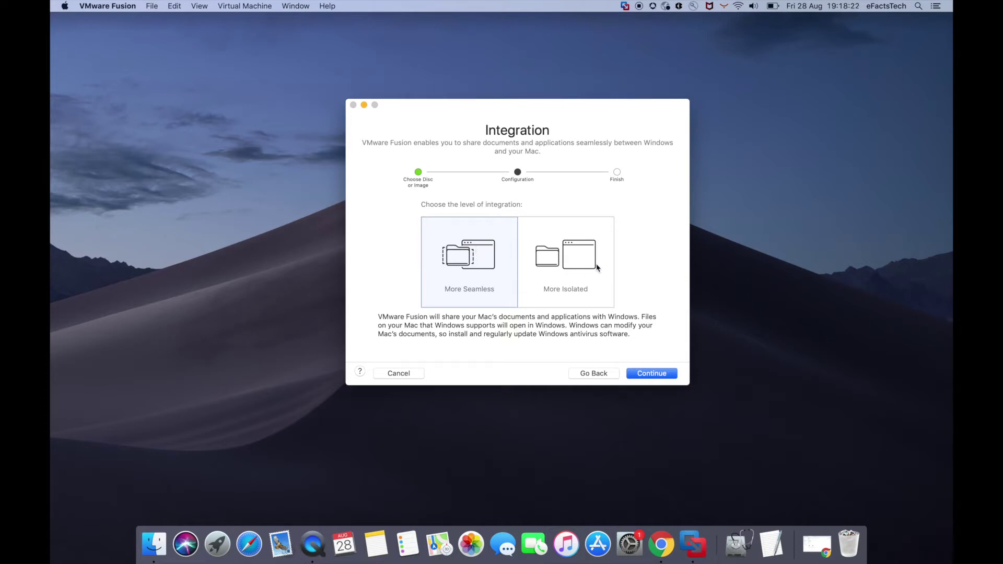
{"action": "left_click", "coordinate": [597, 268]}
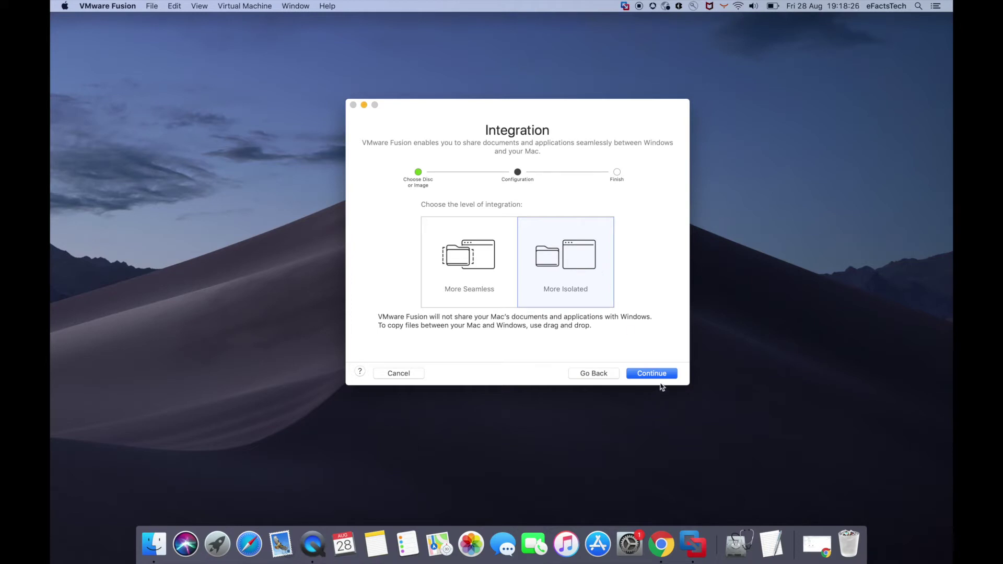
{"action": "left_click", "coordinate": [659, 375]}
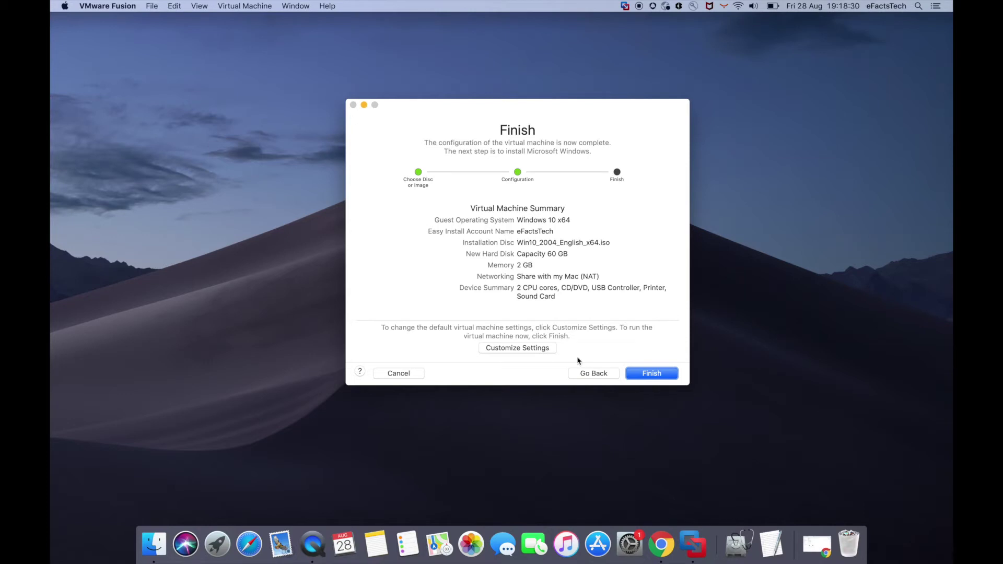
{"action": "left_click", "coordinate": [531, 350]}
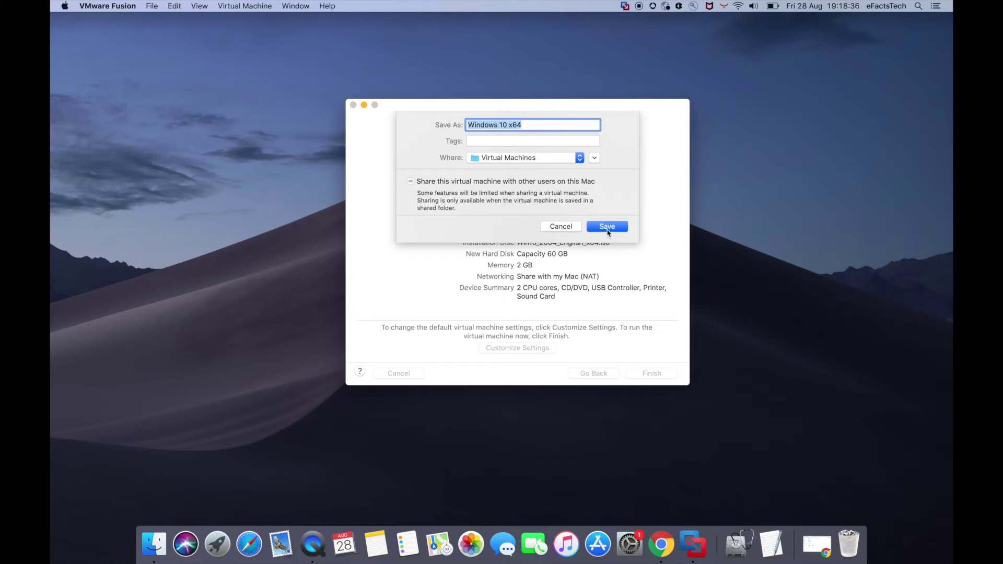
{"action": "left_click", "coordinate": [607, 227]}
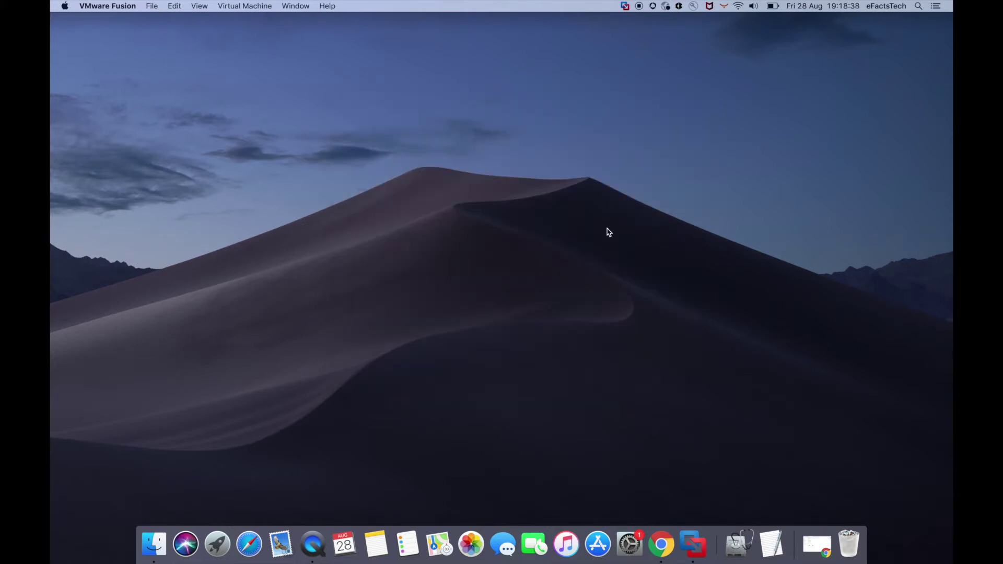
Check Processors & Memory (2 cores, 2048 MB), the 60 GB NVMe disk and Display, then close Settings
{"action": "left_click_drag", "start_coordinate": [473, 25], "coordinate": [660, 67]}
{"action": "left_click", "coordinate": [588, 51]}
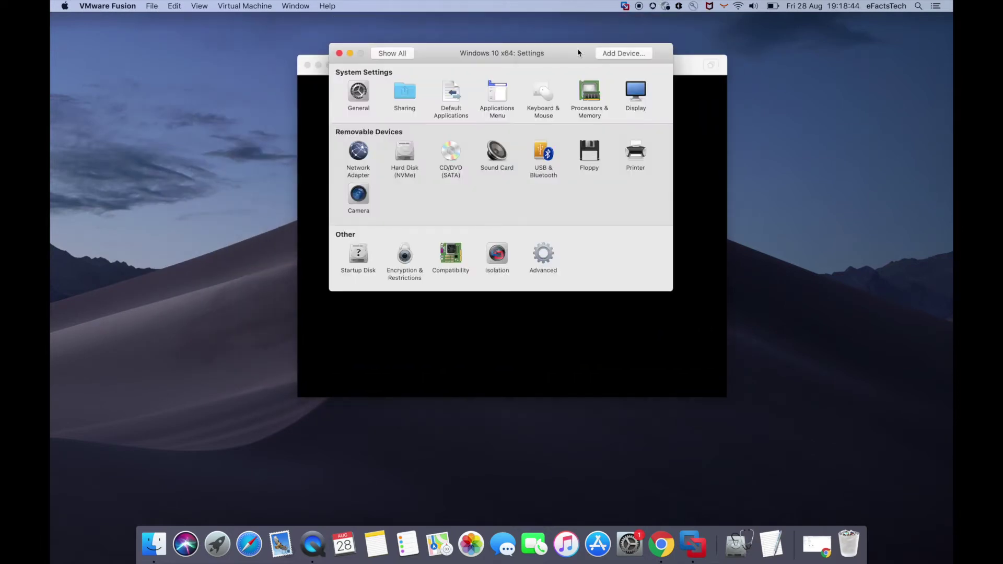
{"action": "left_click_drag", "start_coordinate": [574, 52], "coordinate": [601, 55]}
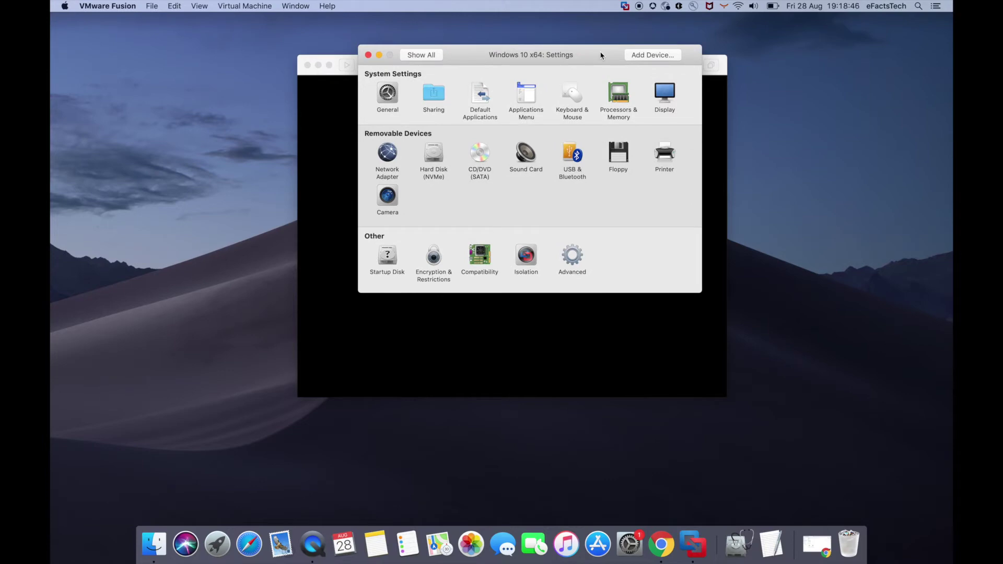
{"action": "left_click", "coordinate": [625, 100]}
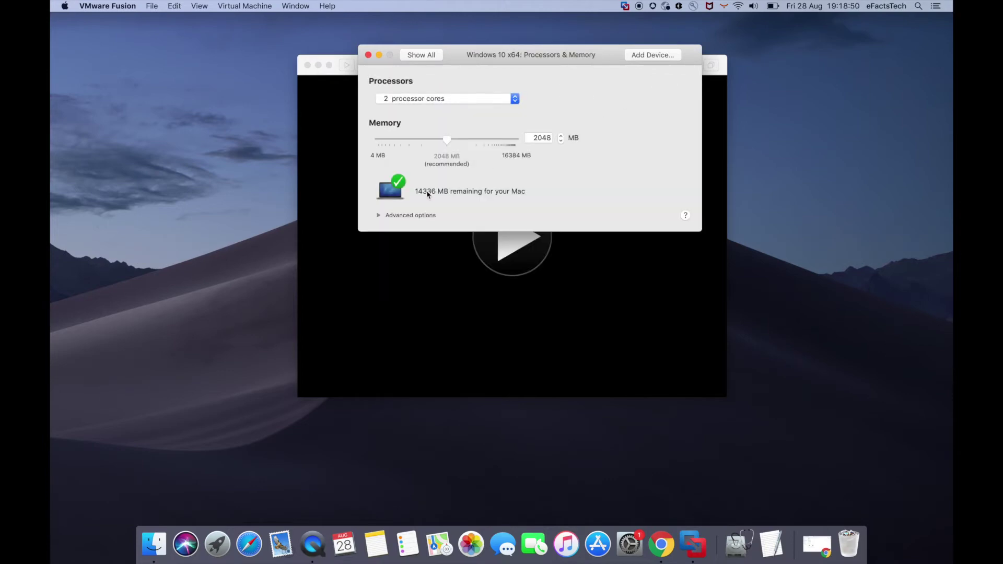
{"action": "left_click", "coordinate": [434, 55]}
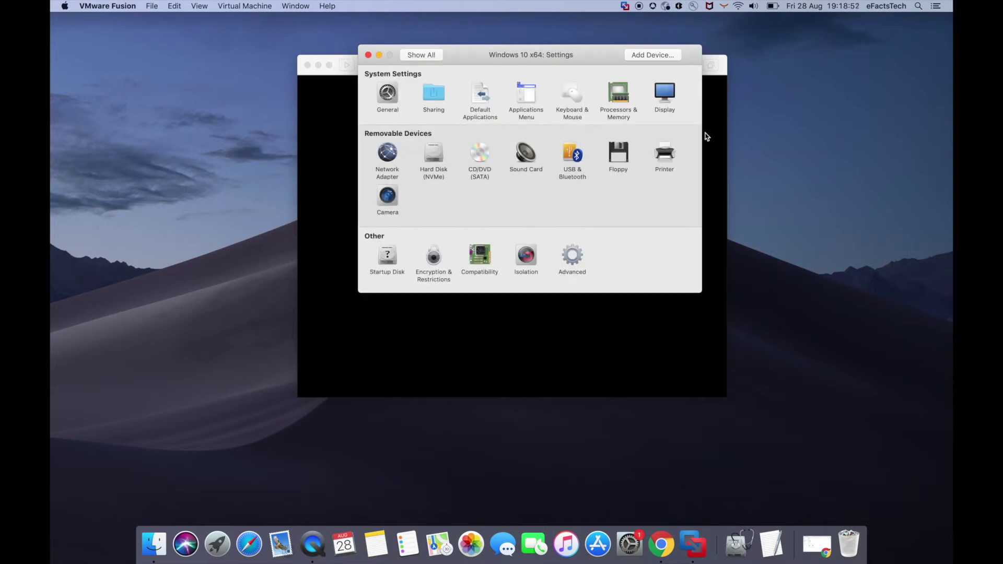
{"action": "left_click", "coordinate": [442, 165]}
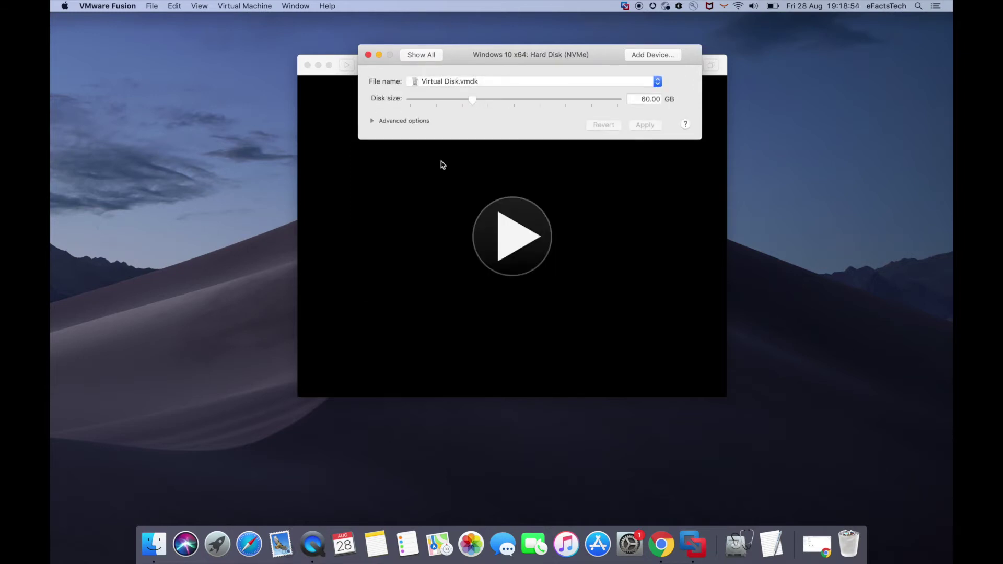
{"action": "left_click", "coordinate": [430, 57]}
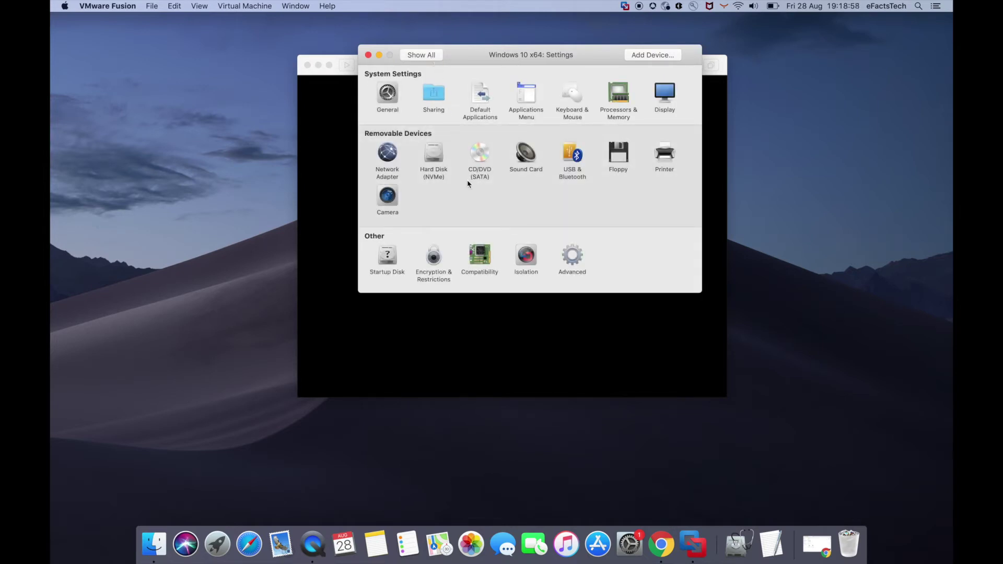
{"action": "left_click", "coordinate": [664, 94]}
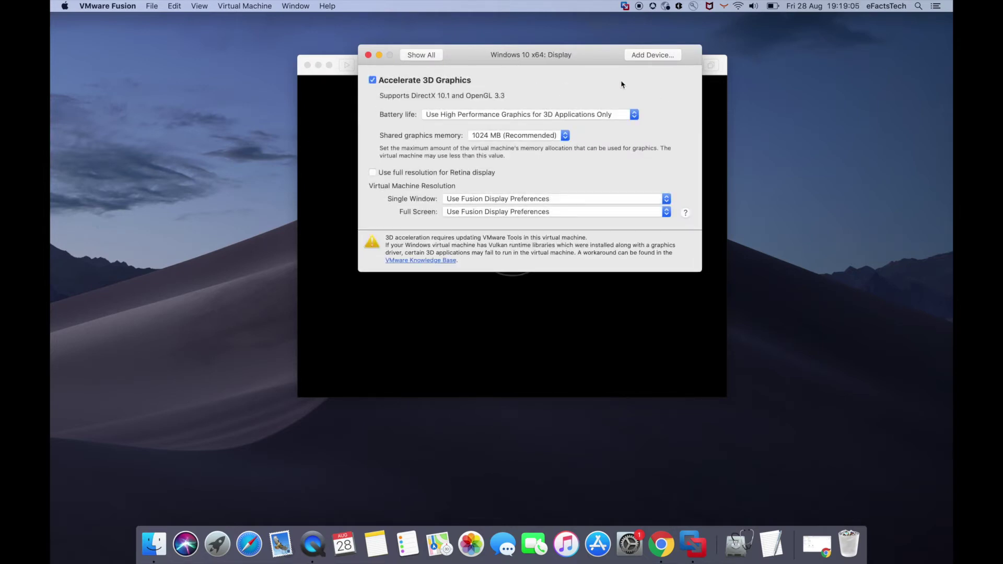
{"action": "left_click", "coordinate": [430, 56]}
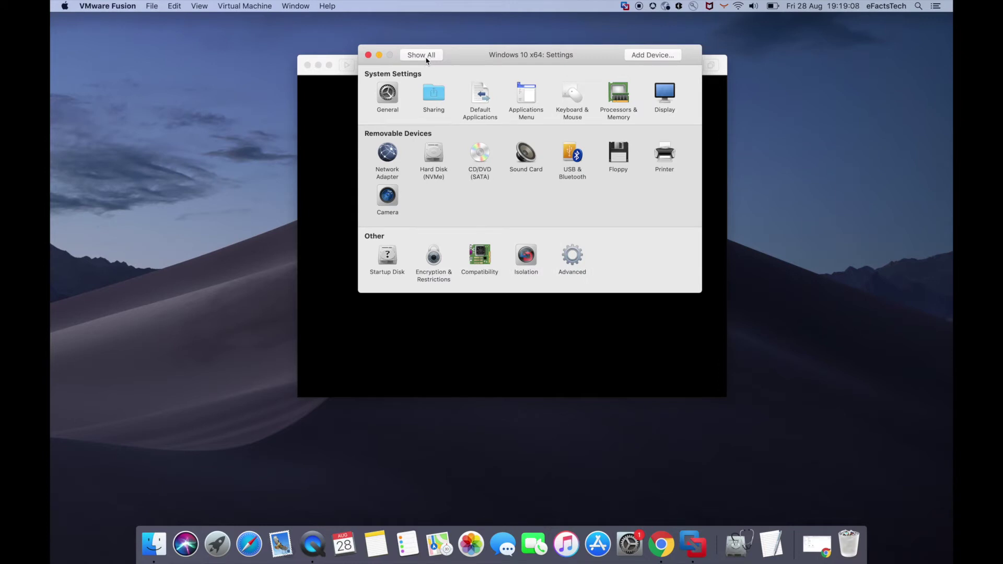
{"action": "left_click", "coordinate": [368, 55]}
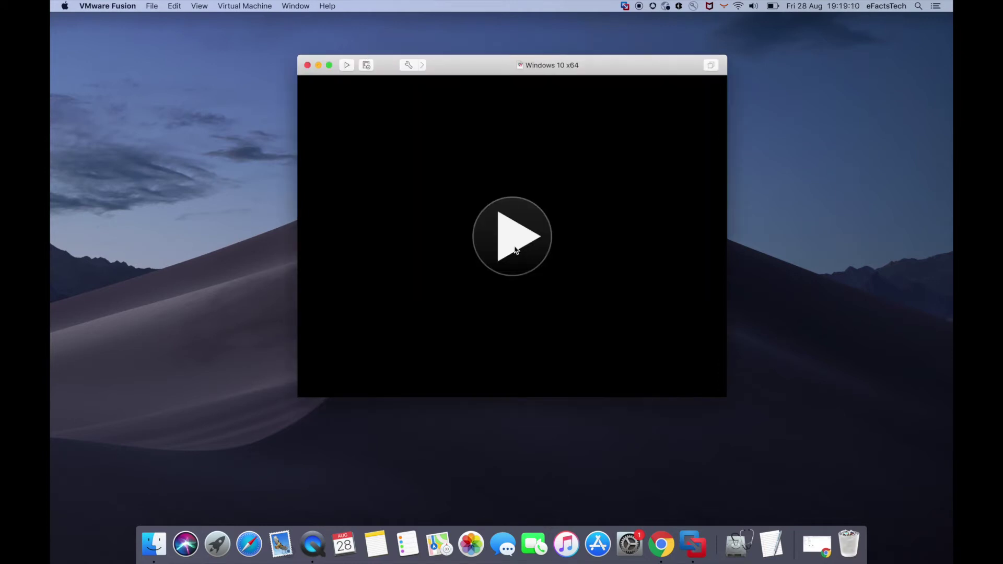
Power on Windows 10 x64 and boot from the installer disc until Windows reaches the desktop
{"action": "left_click", "coordinate": [514, 250]}
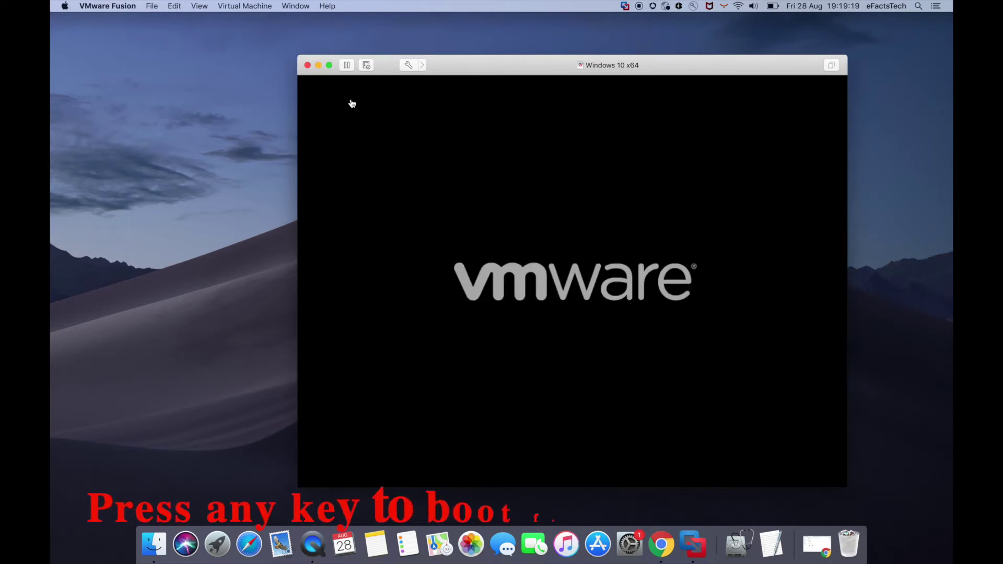
{"action": "key", "text": "Return"}
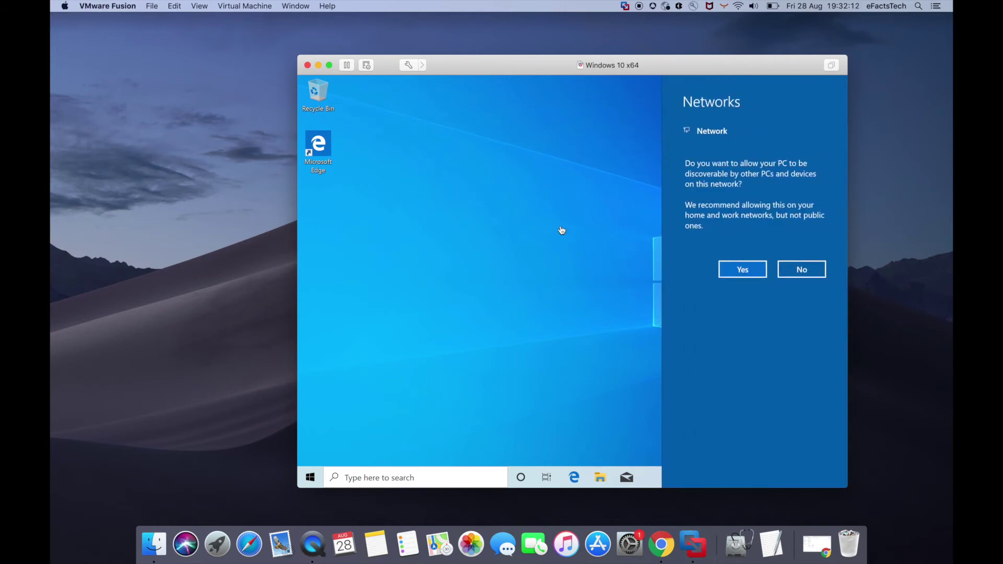
Make the Windows PC discoverable on the network, then bring up the View menu's display modes
{"action": "left_click", "coordinate": [739, 270]}
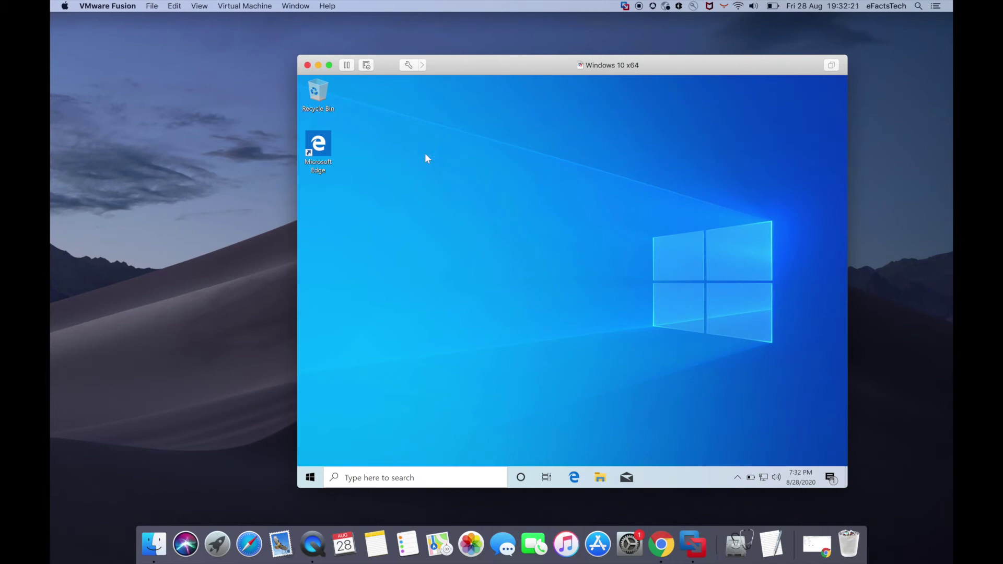
{"action": "left_click", "coordinate": [243, 7]}
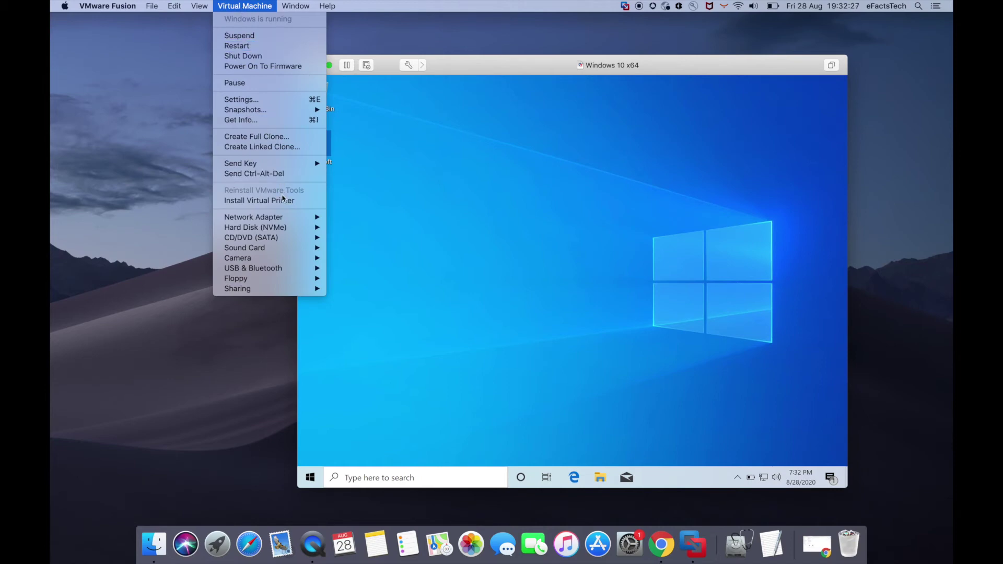
{"action": "left_click", "coordinate": [410, 190]}
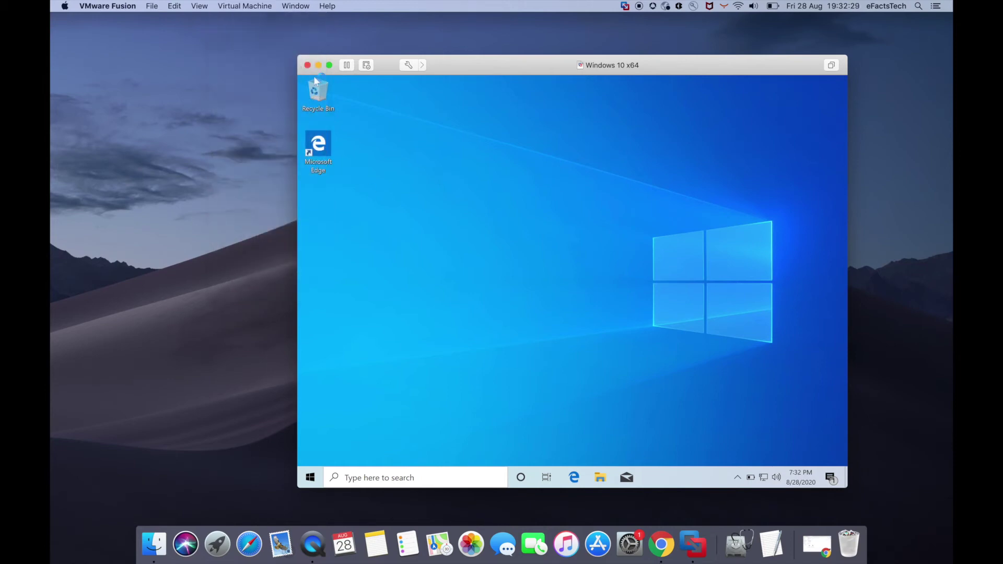
{"action": "left_click", "coordinate": [202, 10]}
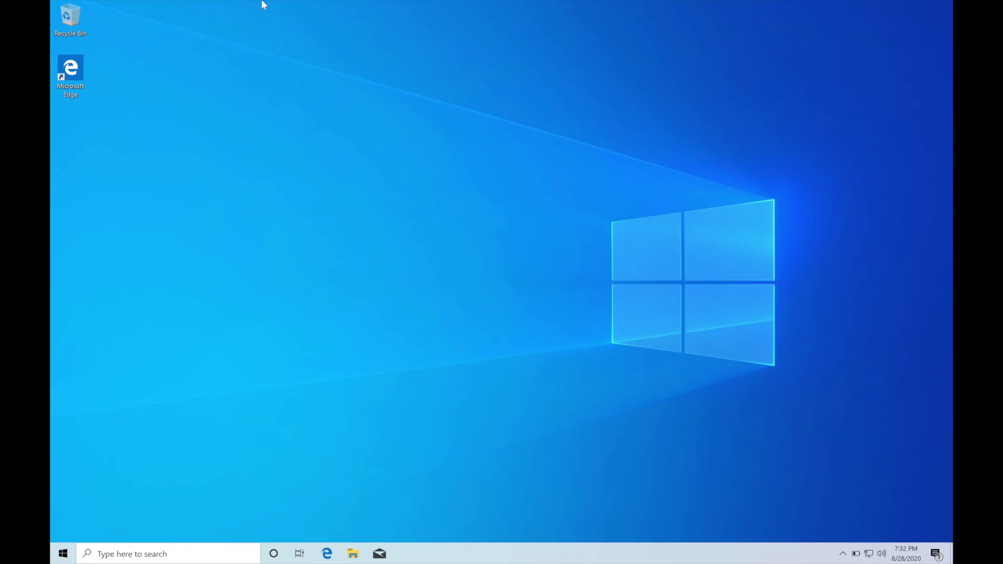
Switch the VM from full screen back to a single window and drag it larger
{"action": "mouse_move", "coordinate": [264, 6]}
{"action": "left_click", "coordinate": [200, 6]}
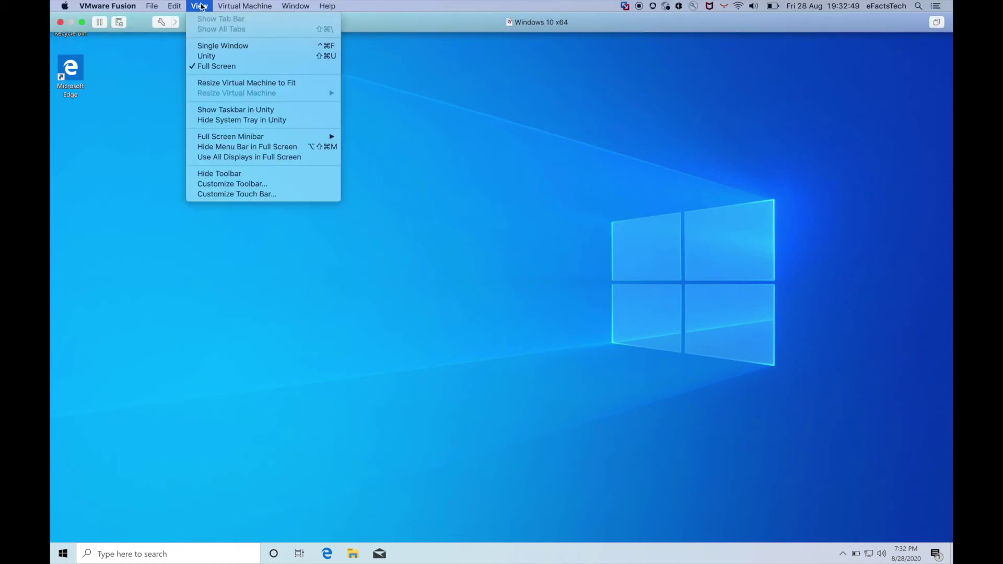
{"action": "left_click", "coordinate": [206, 45]}
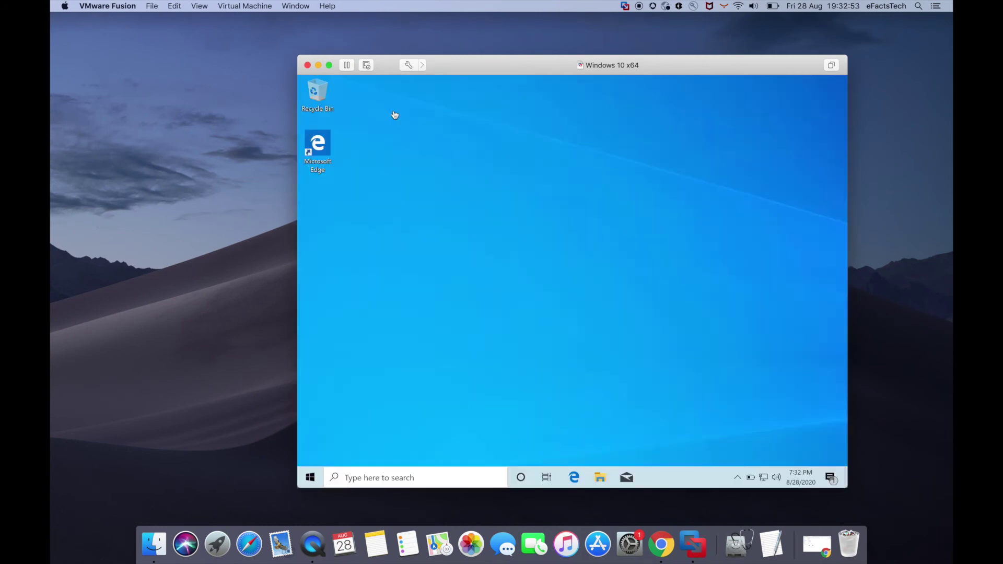
{"action": "left_click_drag", "start_coordinate": [297, 55], "coordinate": [179, 17]}
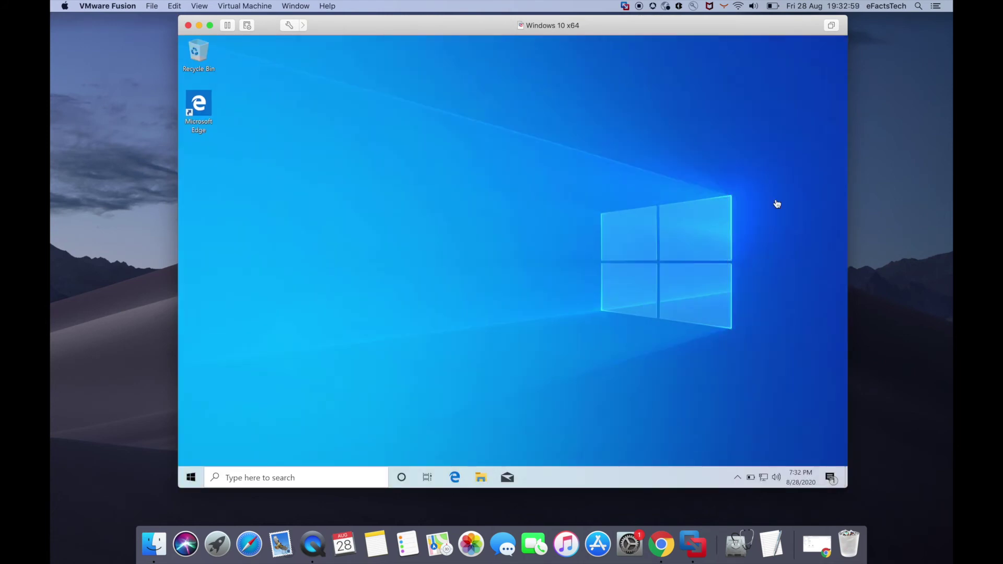
{"action": "left_click", "coordinate": [117, 286]}
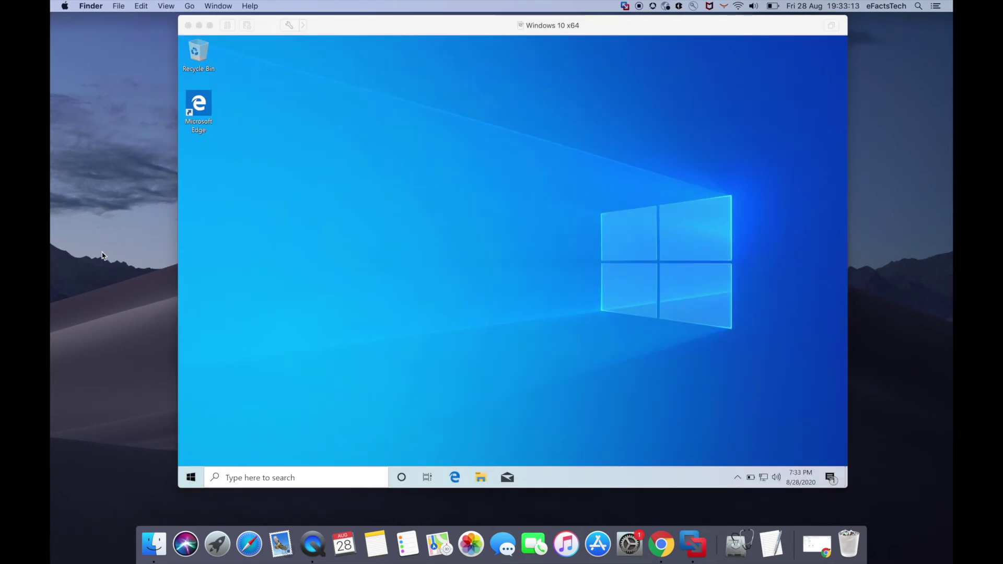
Take a Mac screenshot, copy its file, and paste it onto the Windows desktop in the VM
{"action": "key", "text": "super+shift+3"}
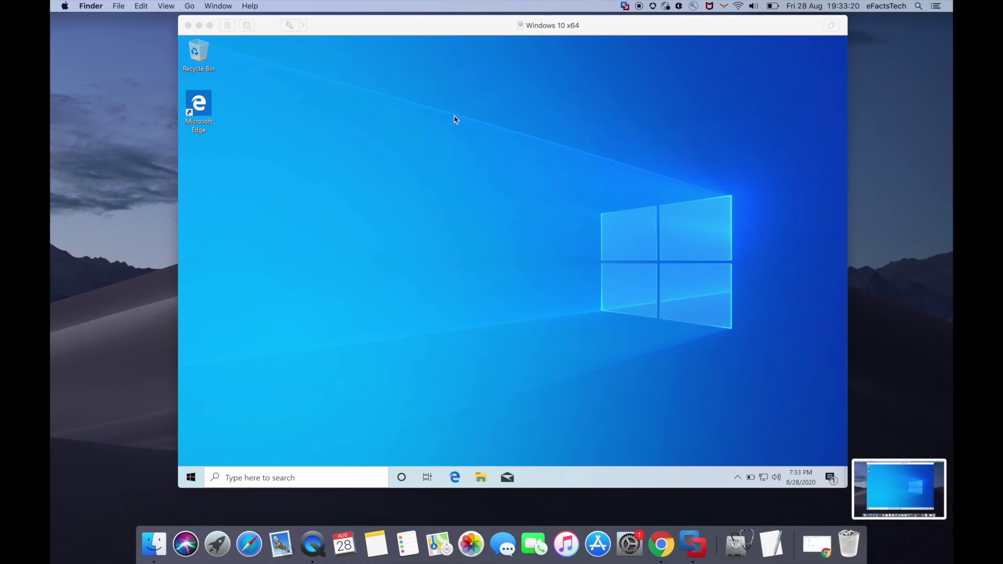
{"action": "left_click", "coordinate": [459, 36]}
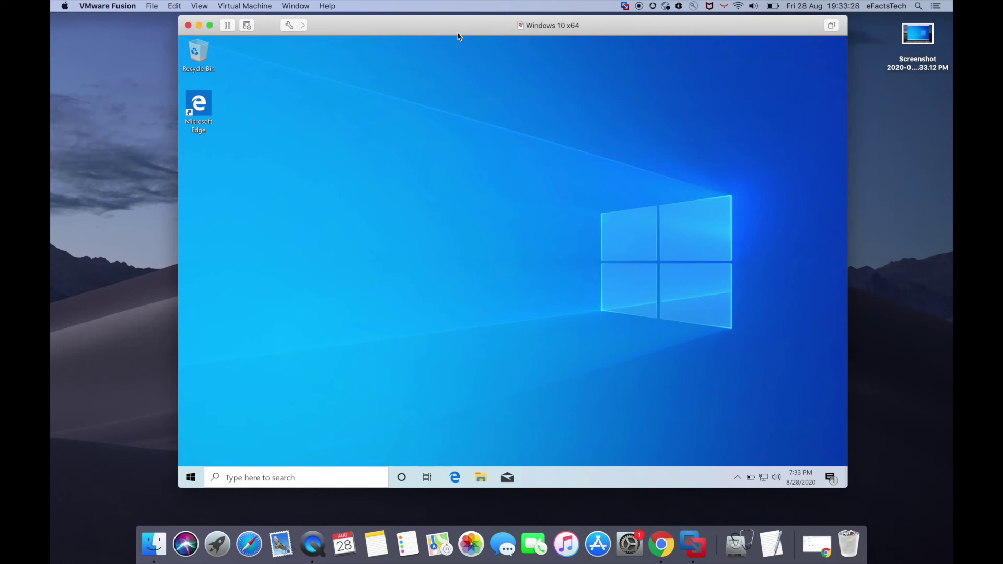
{"action": "left_click", "coordinate": [911, 34]}
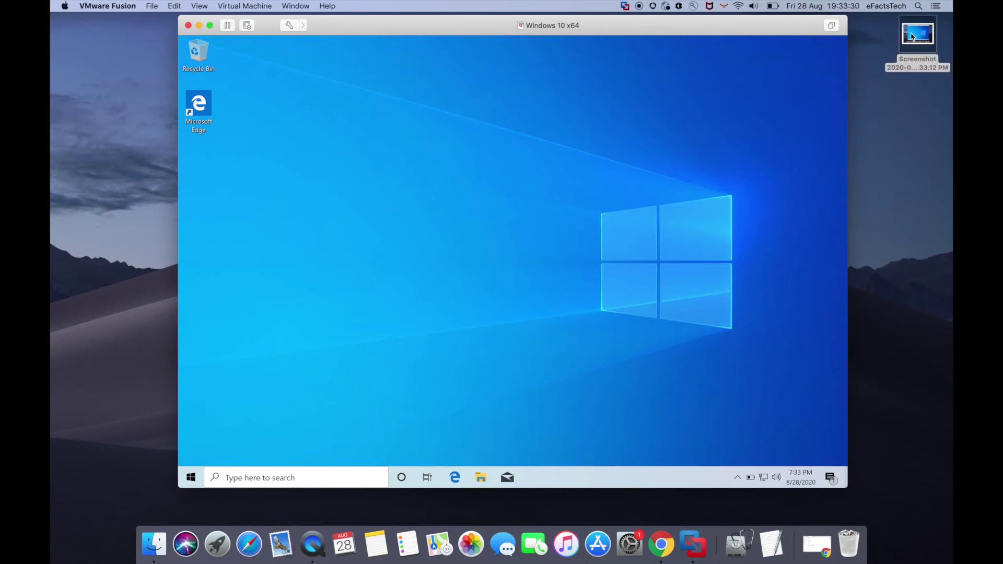
{"action": "right_click", "coordinate": [911, 36]}
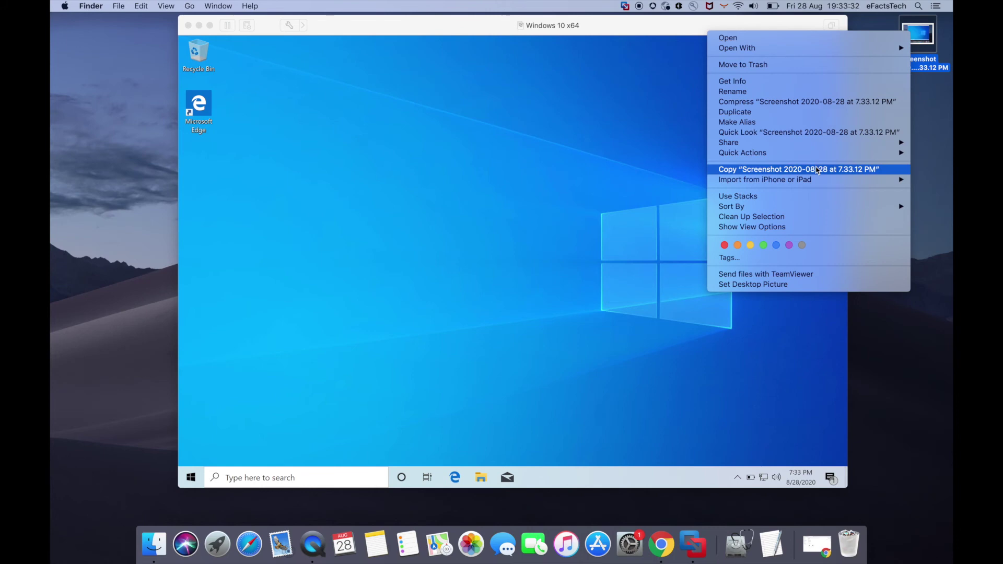
{"action": "left_click", "coordinate": [817, 169]}
{"action": "left_click", "coordinate": [426, 204]}
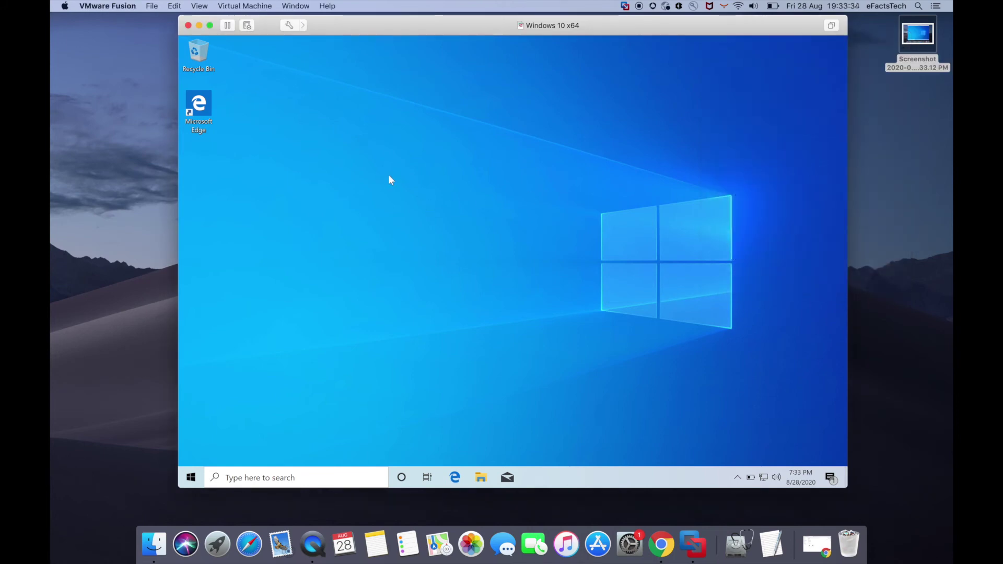
{"action": "right_click", "coordinate": [388, 174]}
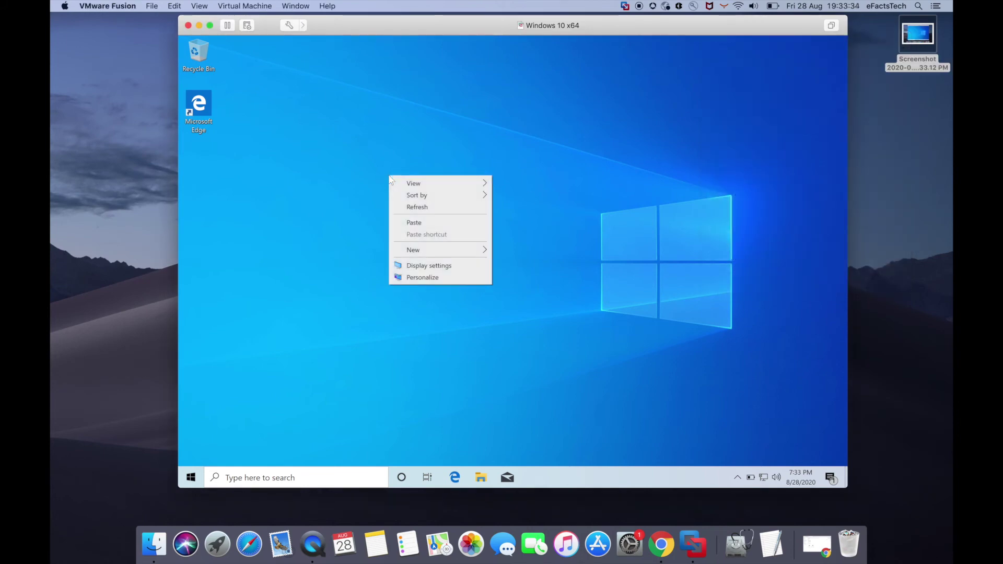
{"action": "left_click", "coordinate": [413, 223]}
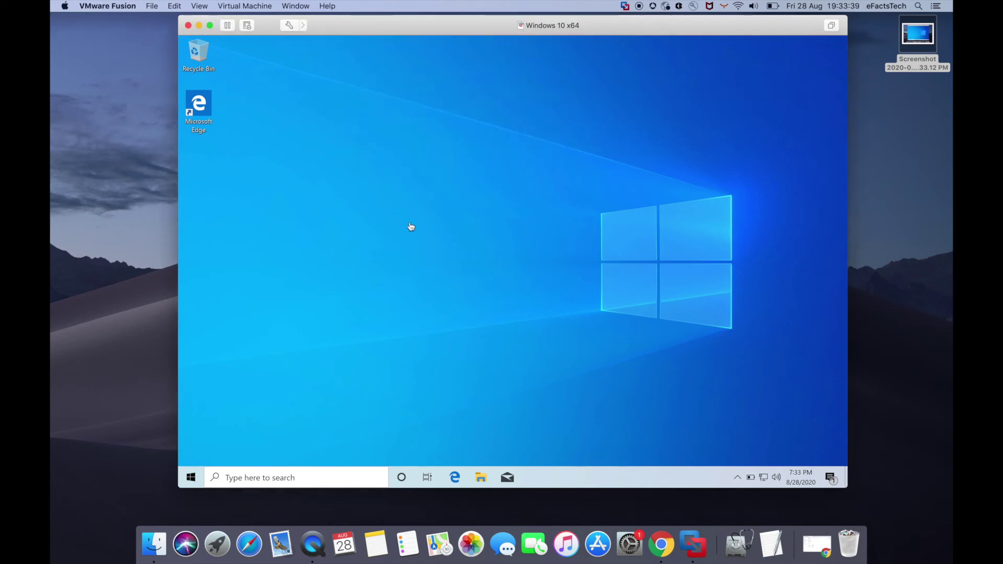
{"action": "left_click", "coordinate": [411, 226]}
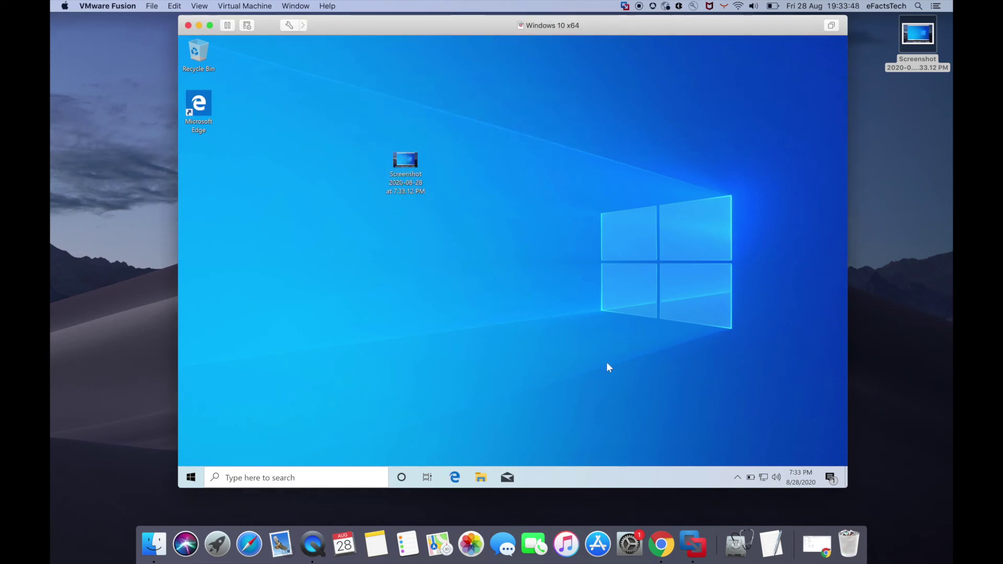
{"action": "key", "text": "super+shift+3"}
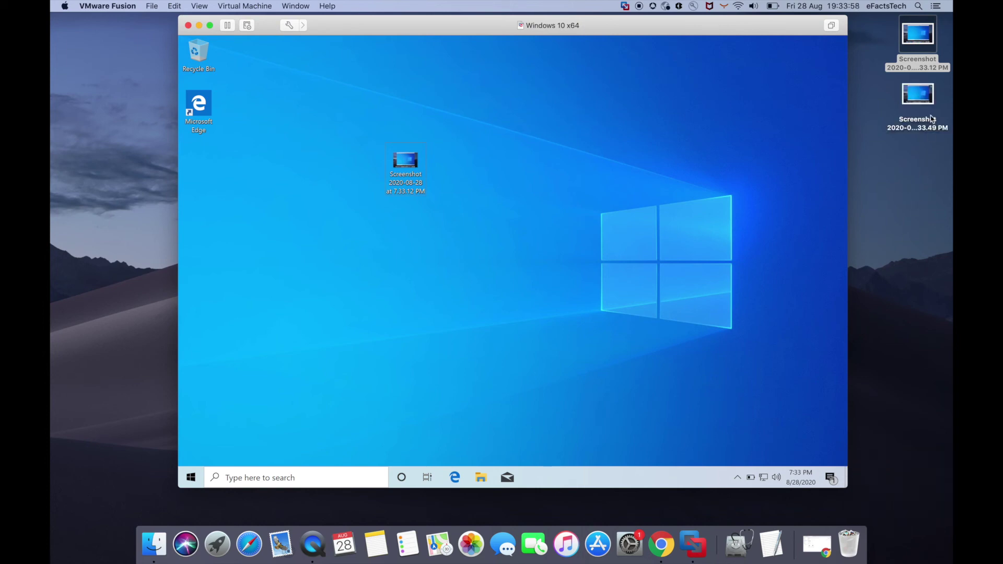
Drag the new screenshot file from the Mac desktop onto the Windows desktop in the VM
{"action": "left_click", "coordinate": [922, 101]}
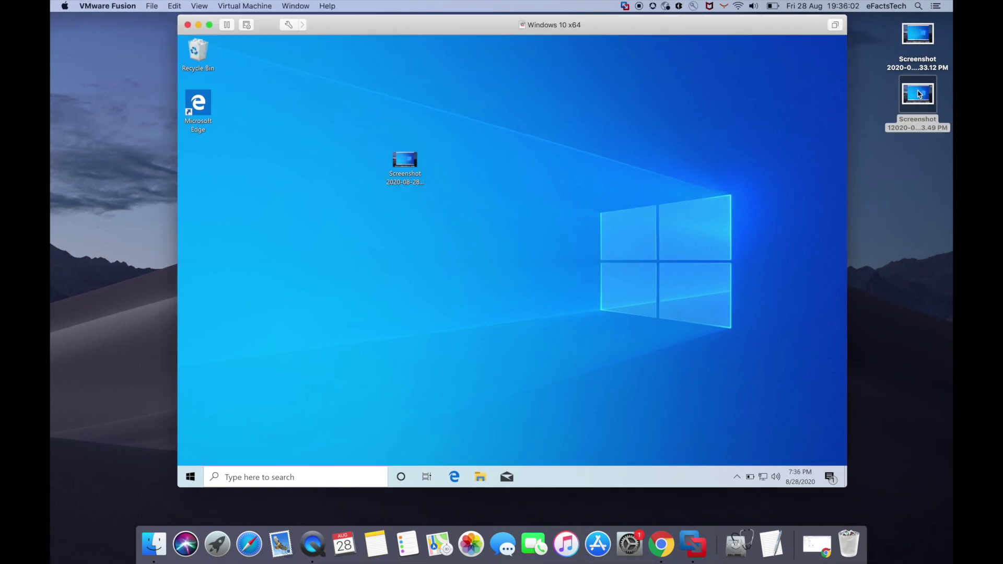
{"action": "left_click_drag", "start_coordinate": [917, 97], "coordinate": [502, 309]}
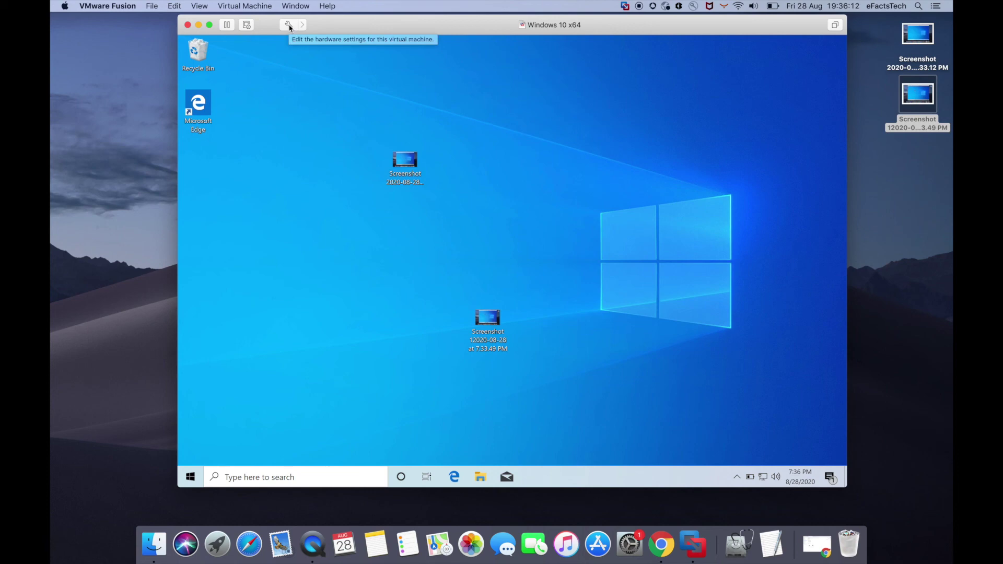
{"action": "left_click", "coordinate": [253, 7]}
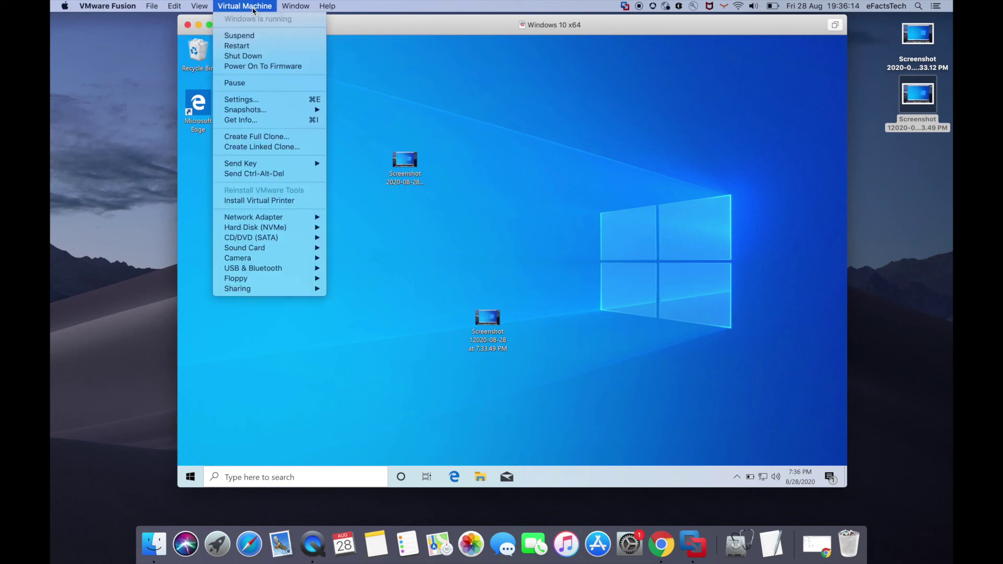
{"action": "left_click", "coordinate": [426, 78]}
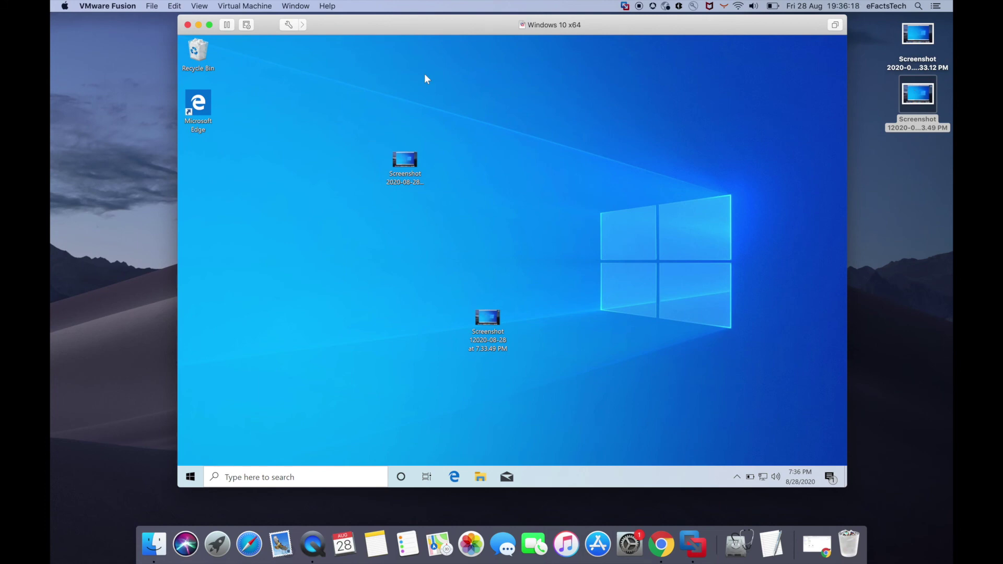
{"action": "key", "text": "super+r"}
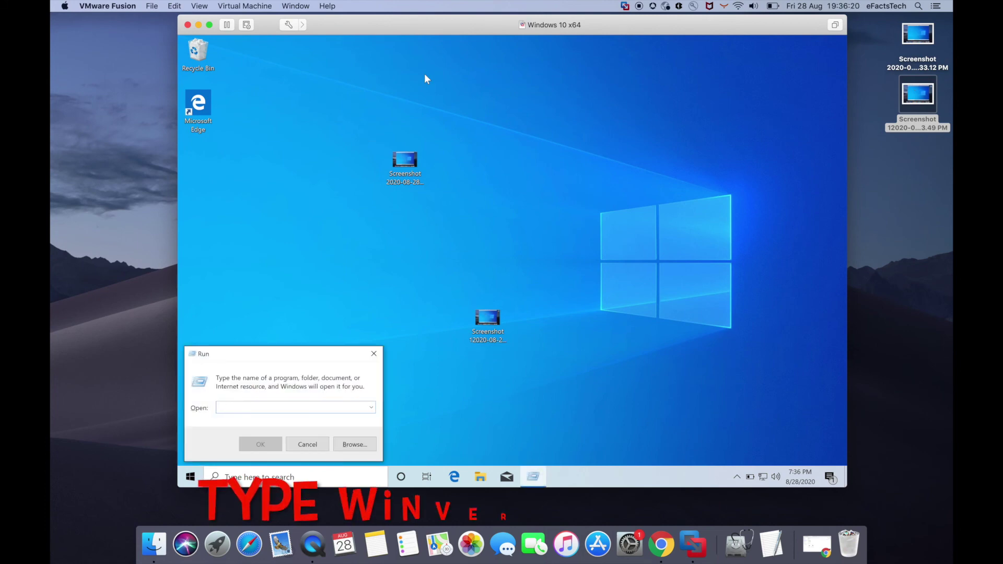
{"action": "type", "text": "winver"}
{"action": "key", "text": "Return"}
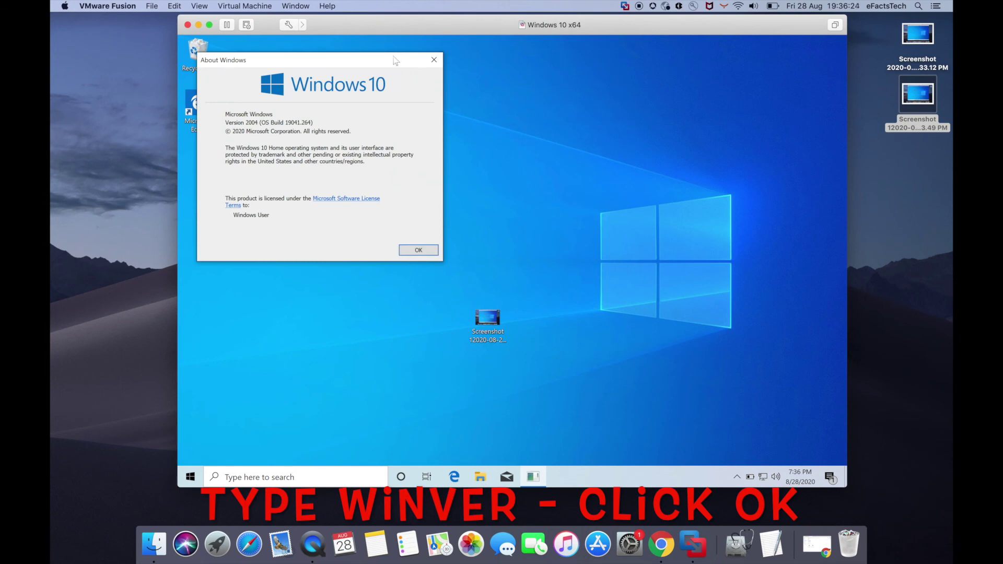
{"action": "left_click_drag", "start_coordinate": [393, 59], "coordinate": [571, 97]}
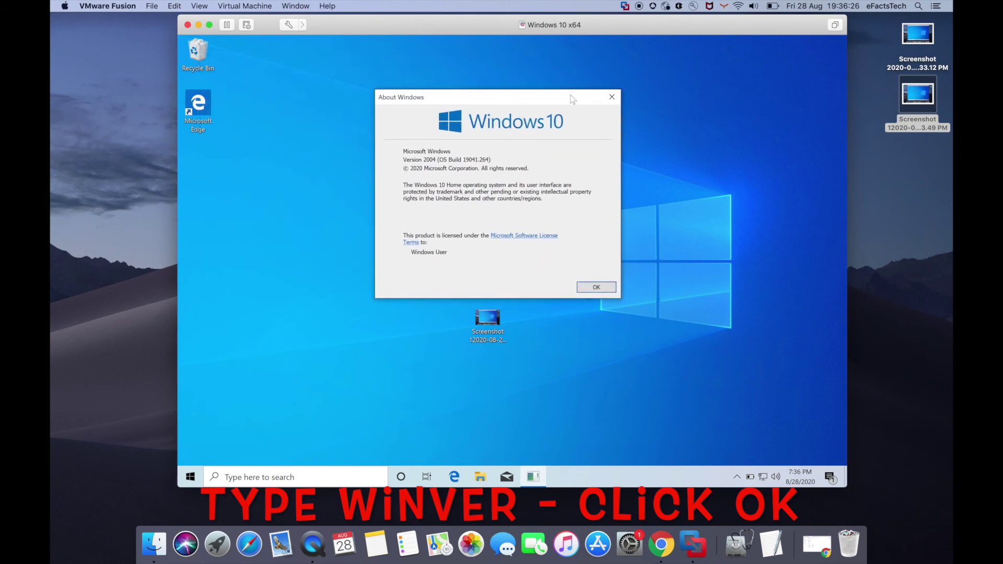
{"action": "left_click", "coordinate": [611, 98]}
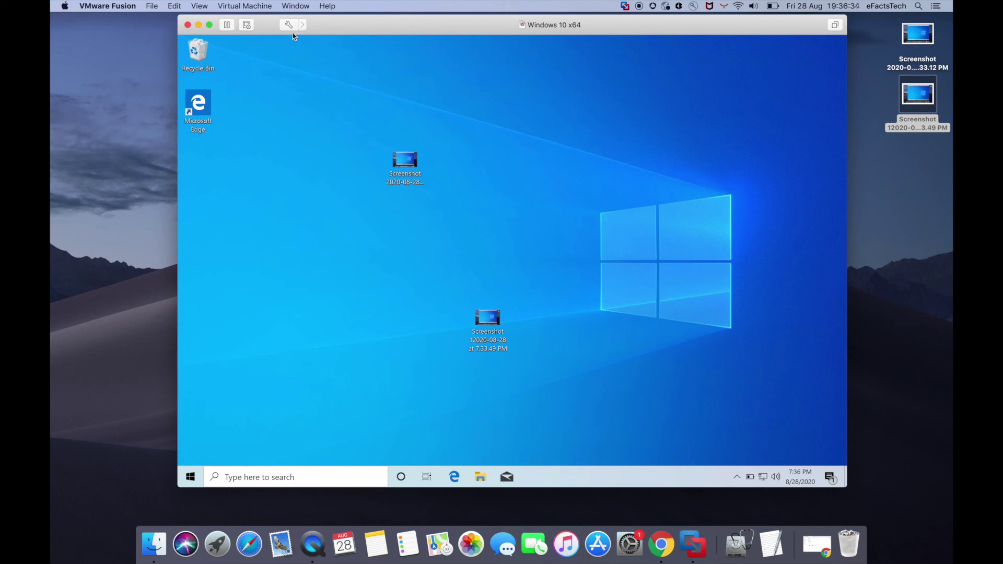
Choose Virtual Machine > Shut Down and confirm shutting down the Windows 10 guest
{"action": "left_click", "coordinate": [264, 6]}
{"action": "left_click", "coordinate": [262, 56]}
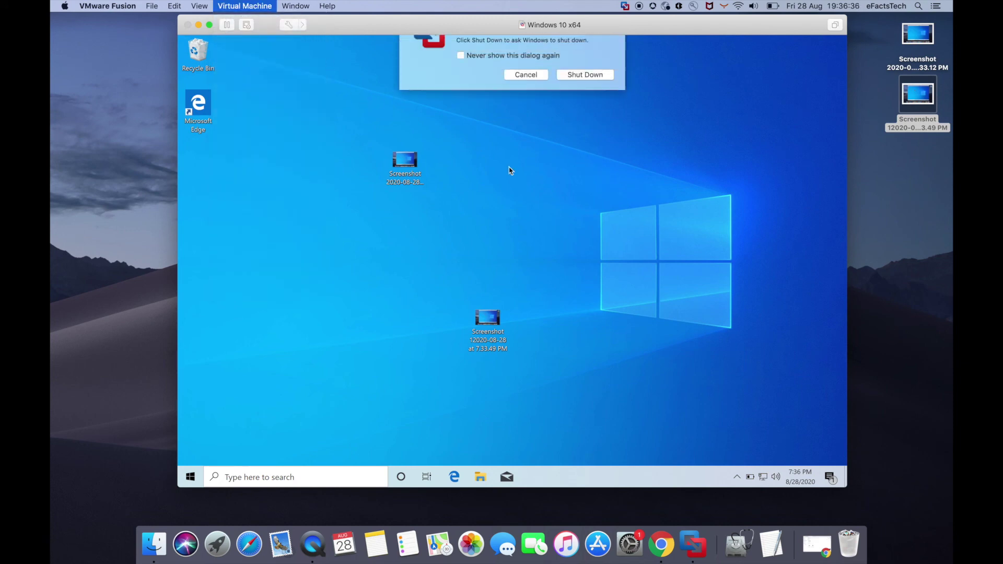
{"action": "left_click", "coordinate": [589, 104]}
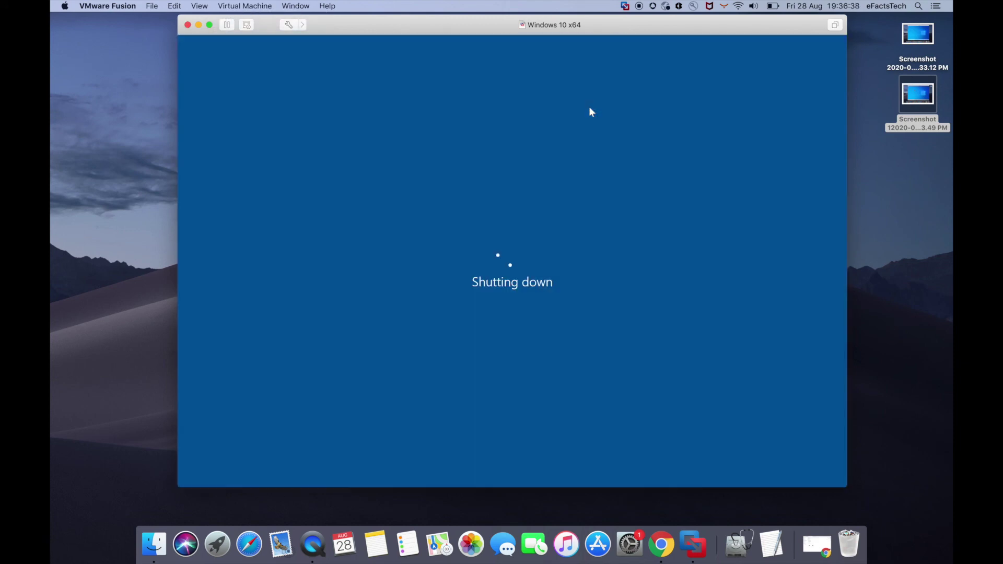